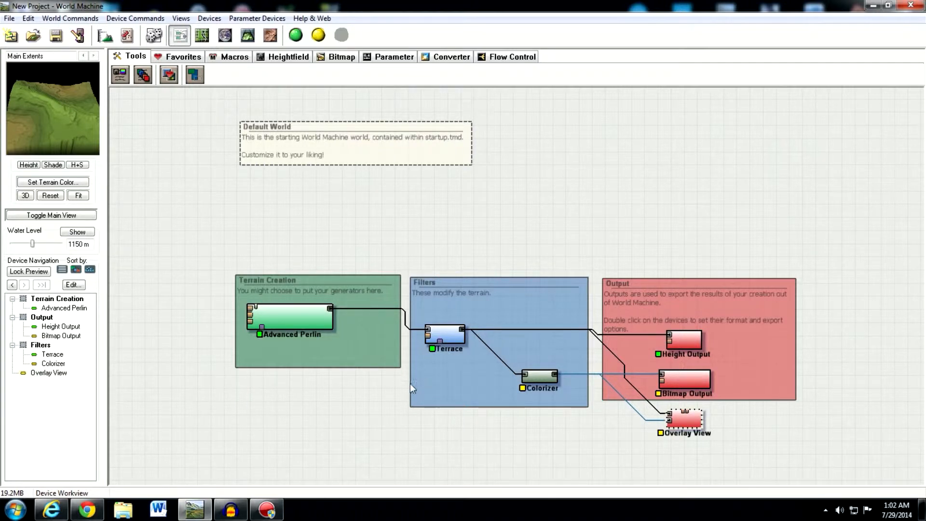
# Open the Colorizer device's settings and load the Dirt and Grass 1 gradient preset
pyautogui.click(540, 406)
pyautogui.click(545, 377)
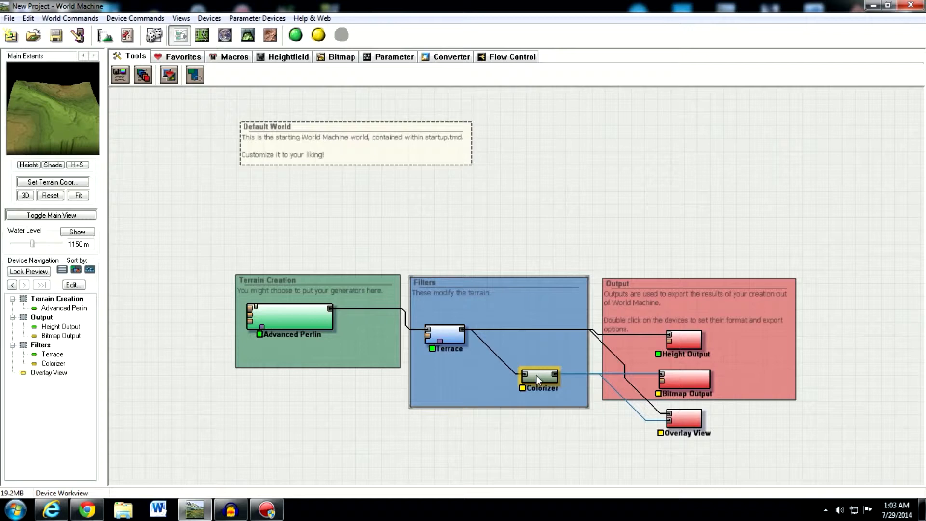
pyautogui.doubleClick(536, 375)
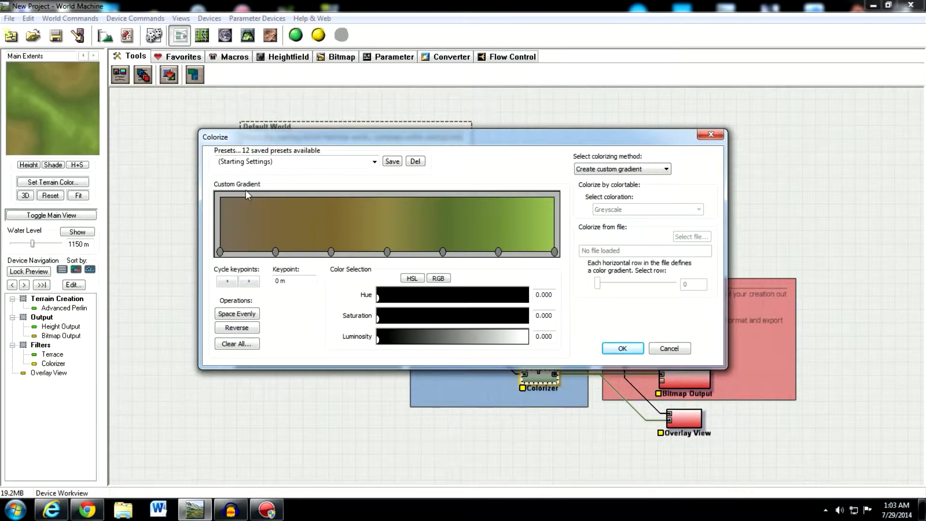
pyautogui.click(219, 161)
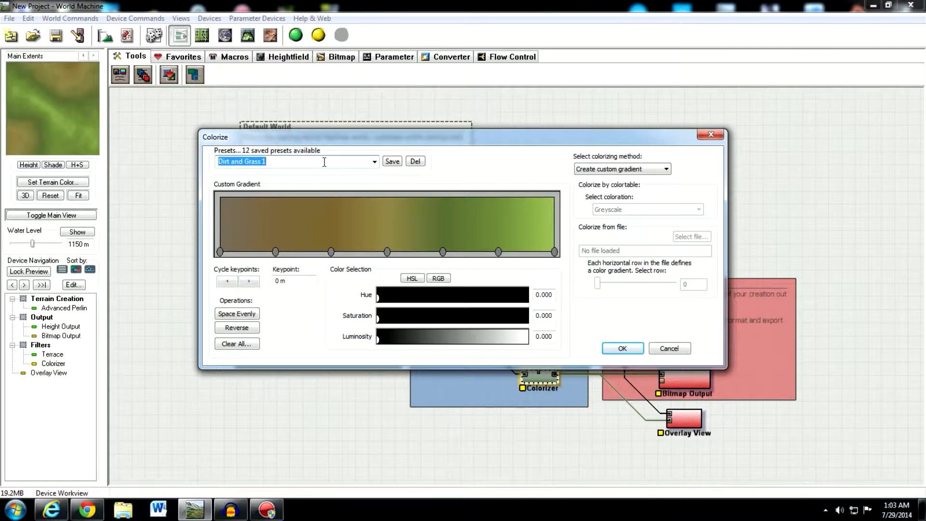
pyautogui.click(378, 162)
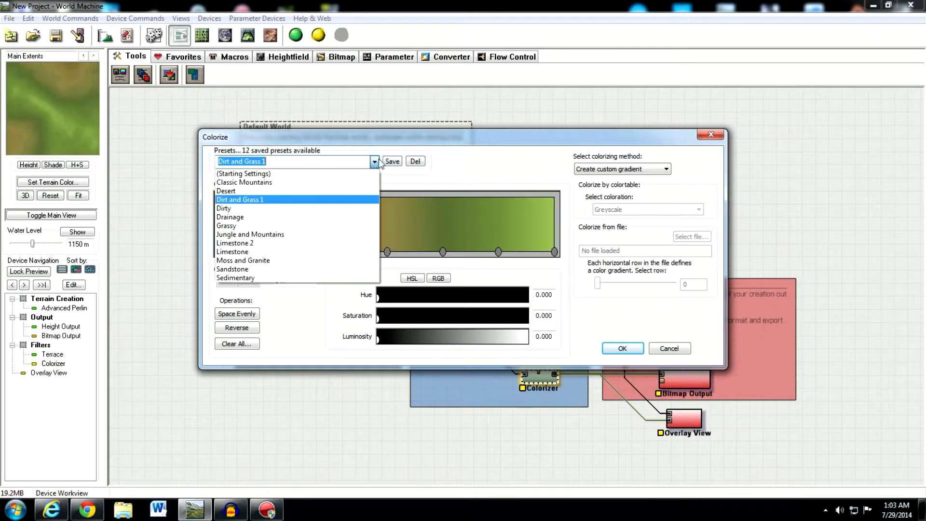
pyautogui.click(284, 162)
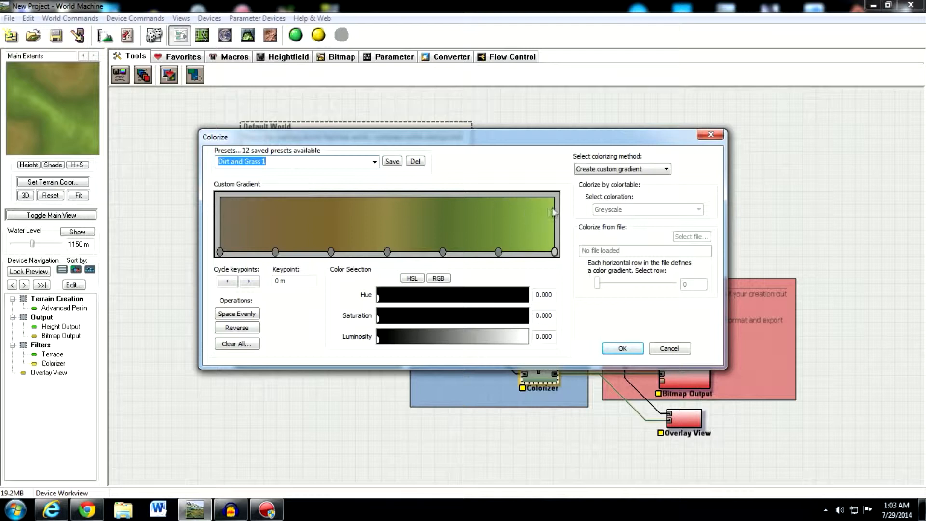
# Set the luminosity of the gradient's 0 m keypoint to 0.375 and close the Colorizer settings
pyautogui.click(220, 252)
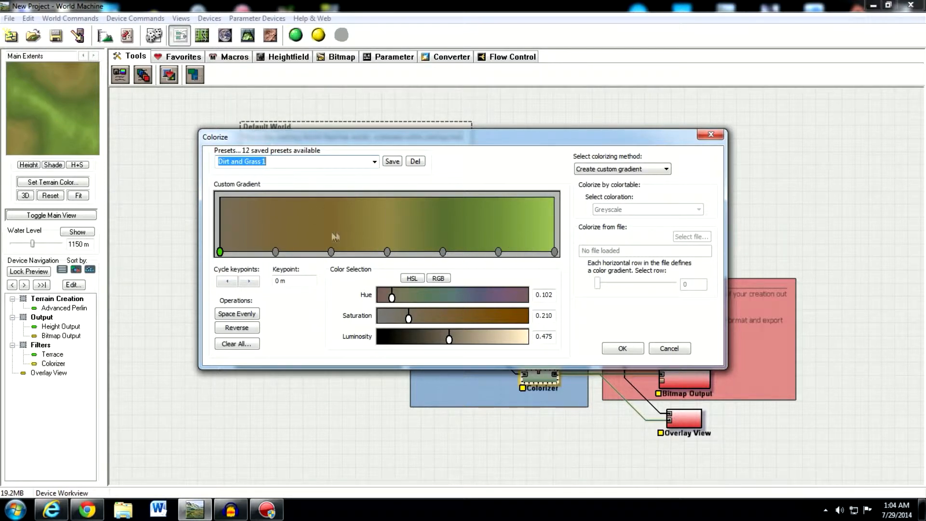
pyautogui.click(220, 251)
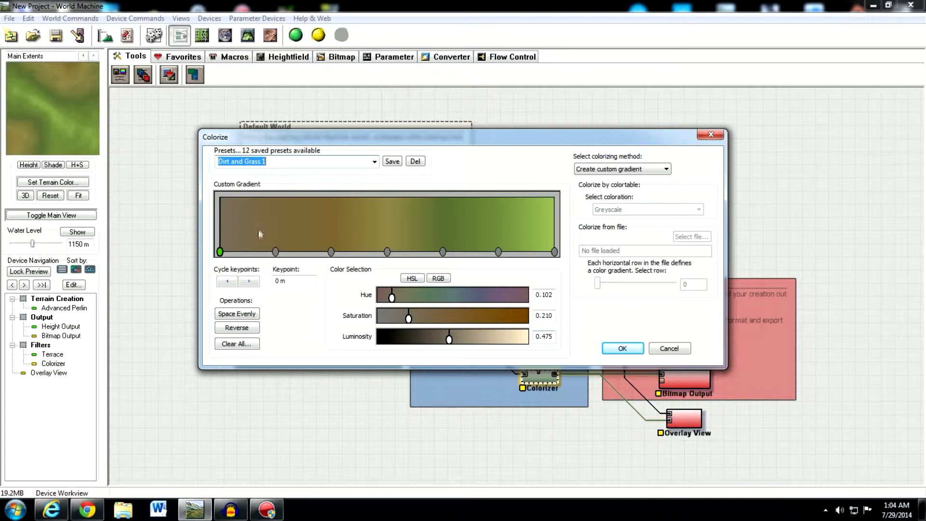
pyautogui.click(275, 251)
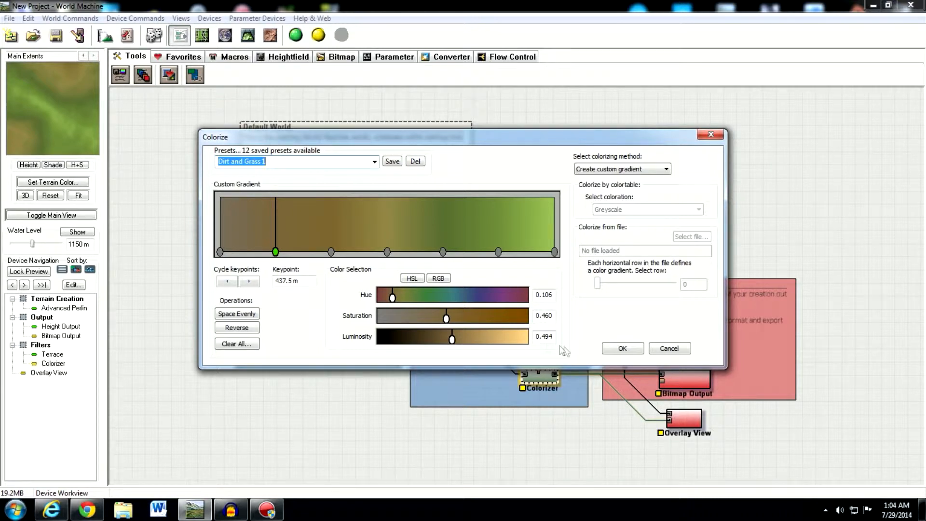
pyautogui.click(220, 251)
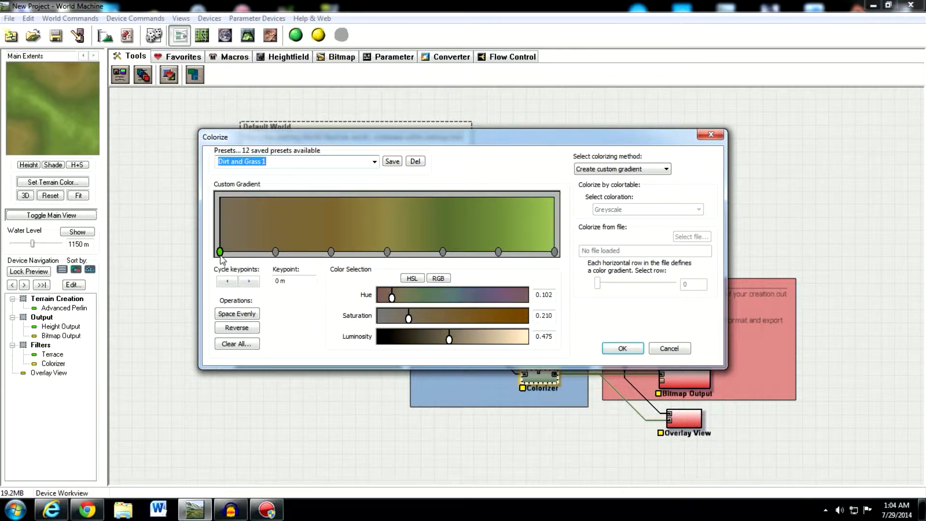
pyautogui.moveTo(539, 336); pyautogui.dragTo(555, 337)
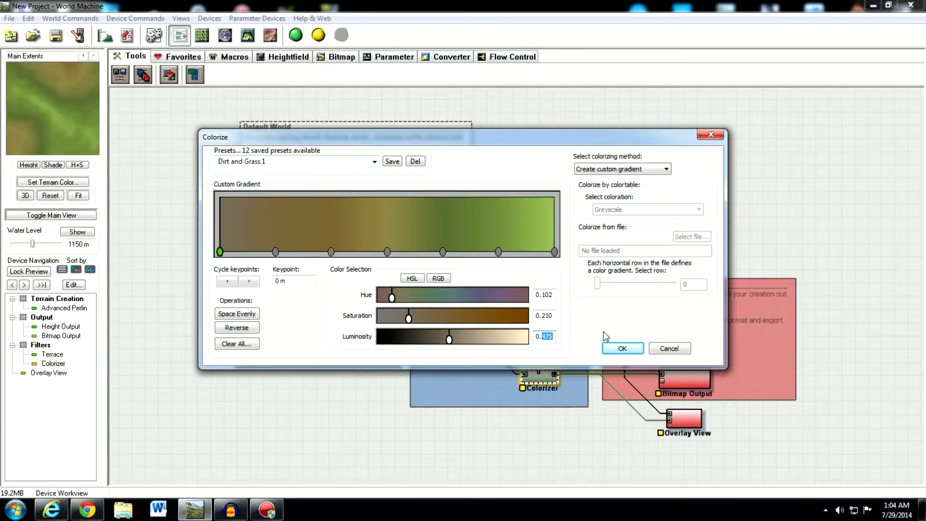
pyautogui.write('375')
pyautogui.press('Return')
# Reopen the Colorizer settings and reload the Dirt and Grass 1 preset
pyautogui.doubleClick(533, 377)
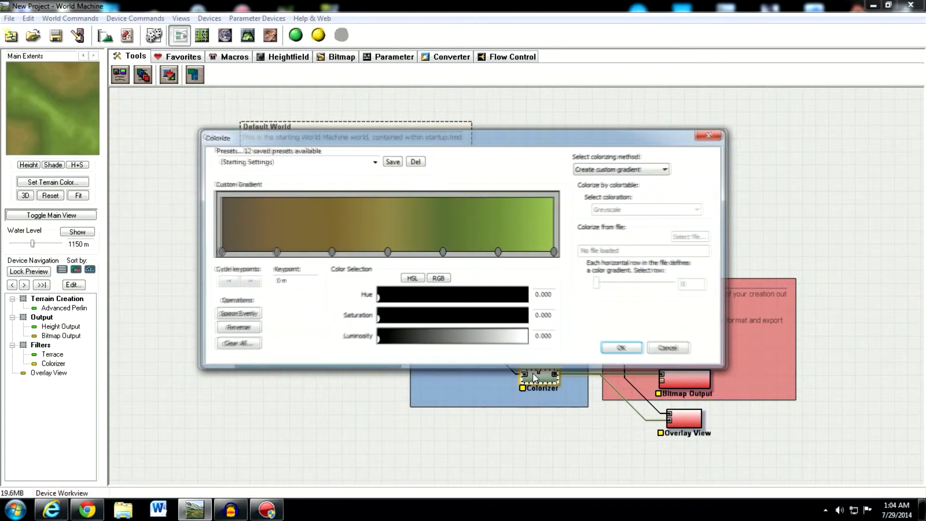
pyautogui.click(295, 162)
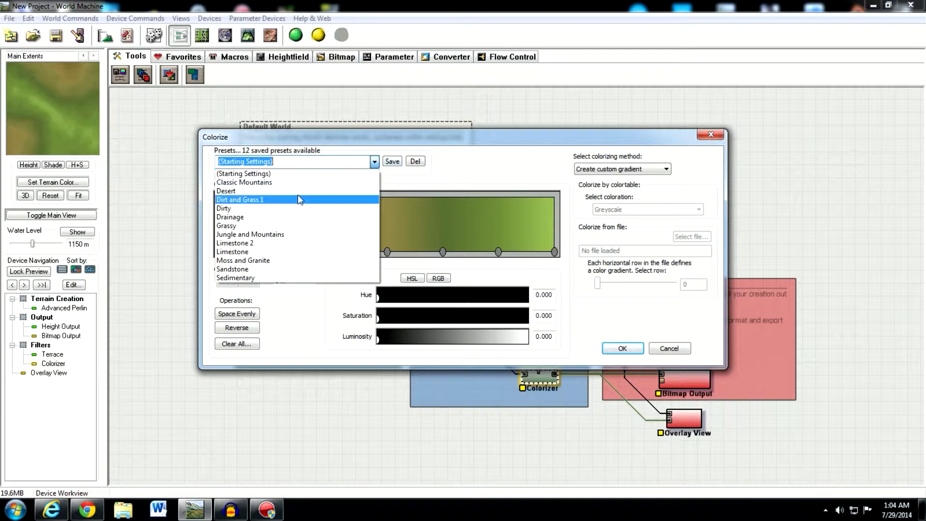
pyautogui.click(297, 197)
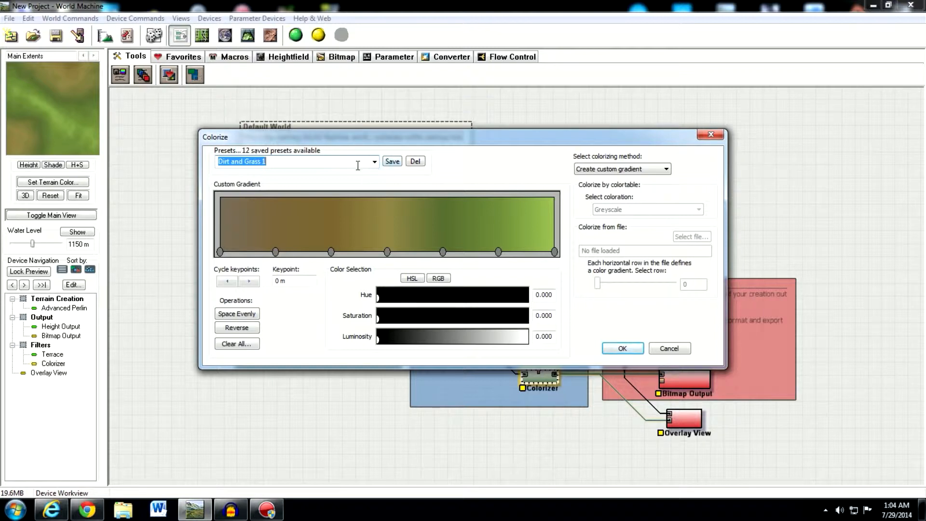
# Lower the luminosity of the gradient's 0 m keypoint to about 0.376
pyautogui.click(220, 251)
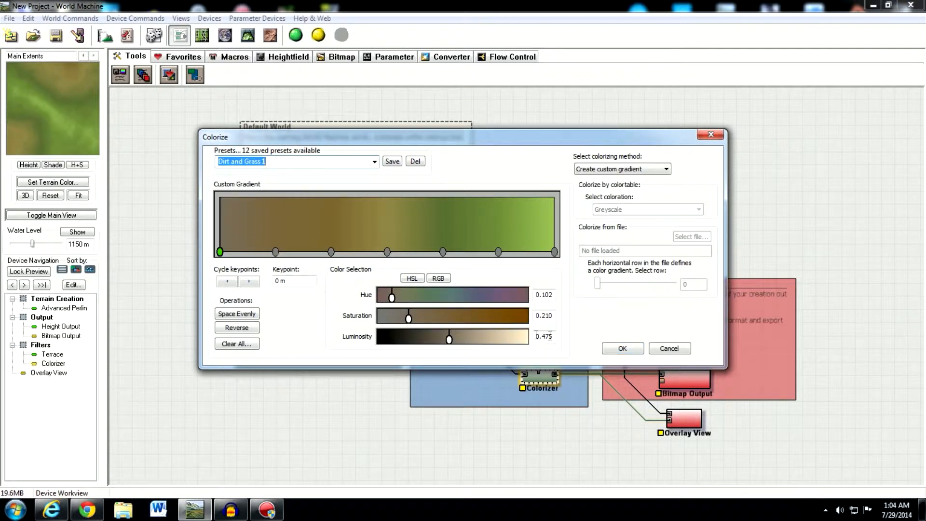
pyautogui.moveTo(545, 336); pyautogui.dragTo(581, 333)
pyautogui.write('37')
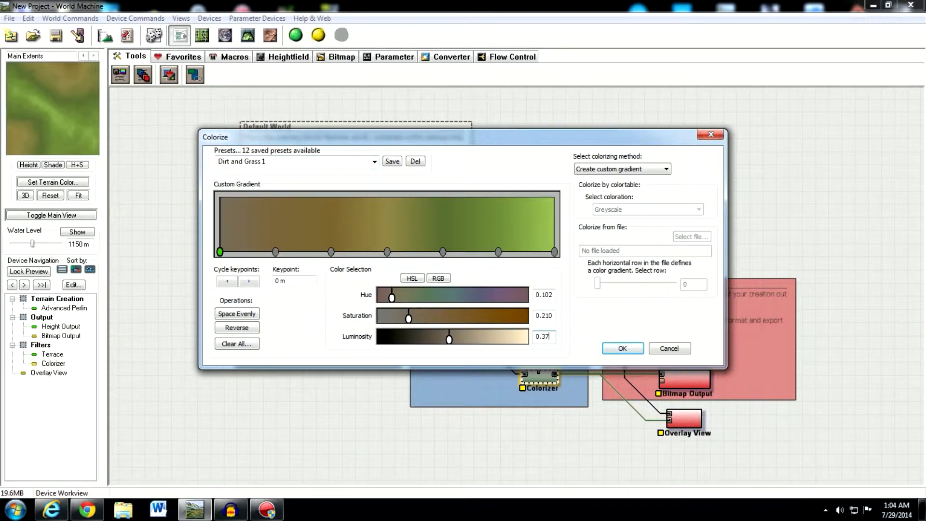
pyautogui.write('5')
pyautogui.click(275, 252)
pyautogui.click(220, 253)
pyautogui.moveTo(544, 336); pyautogui.dragTo(587, 337)
pyautogui.moveTo(449, 340); pyautogui.dragTo(435, 340)
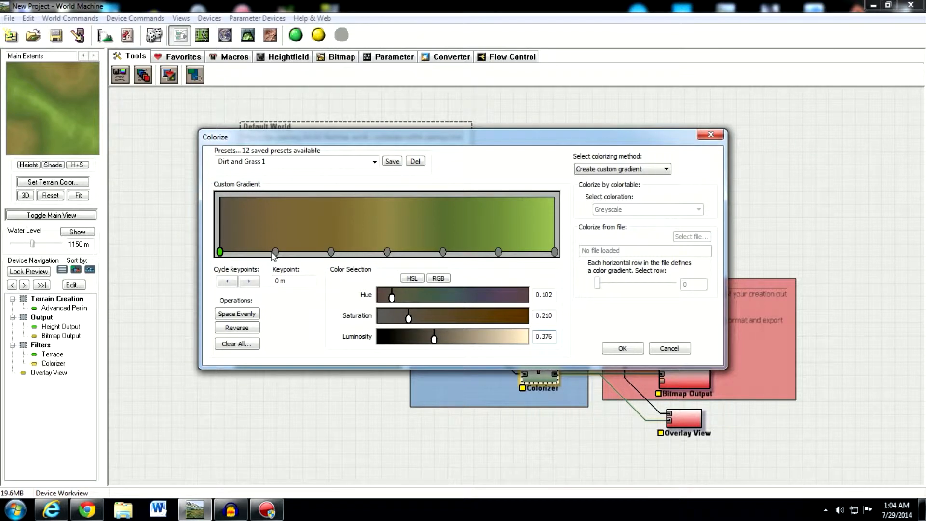
# Darken the 437.5 m and 875 m keypoints, lowering the luminosity of each to about 0.392
pyautogui.click(275, 252)
pyautogui.click(220, 252)
pyautogui.click(276, 252)
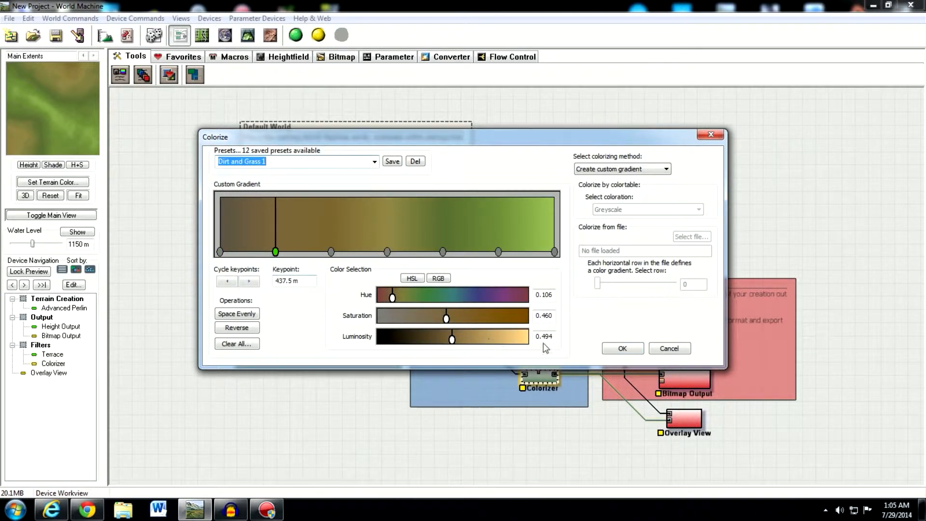
pyautogui.moveTo(452, 339); pyautogui.dragTo(436, 341)
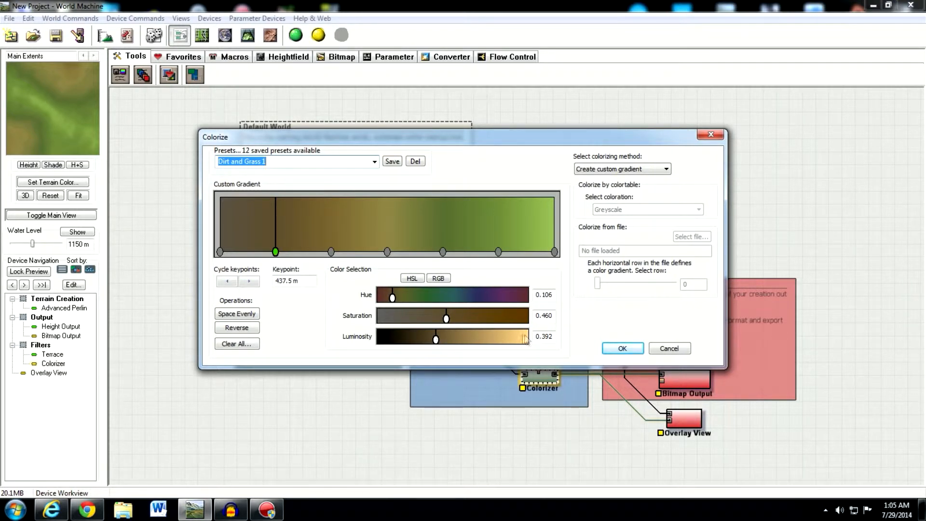
pyautogui.click(330, 251)
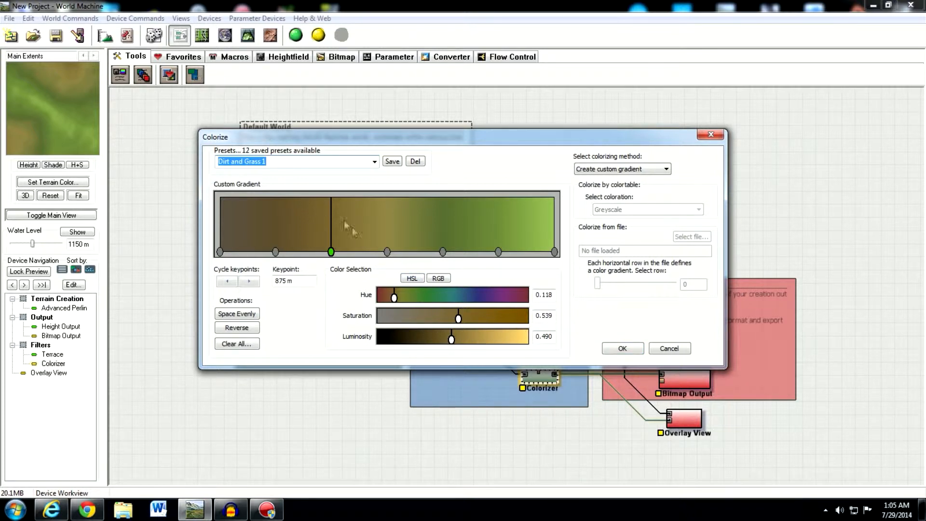
pyautogui.moveTo(451, 341); pyautogui.dragTo(436, 341)
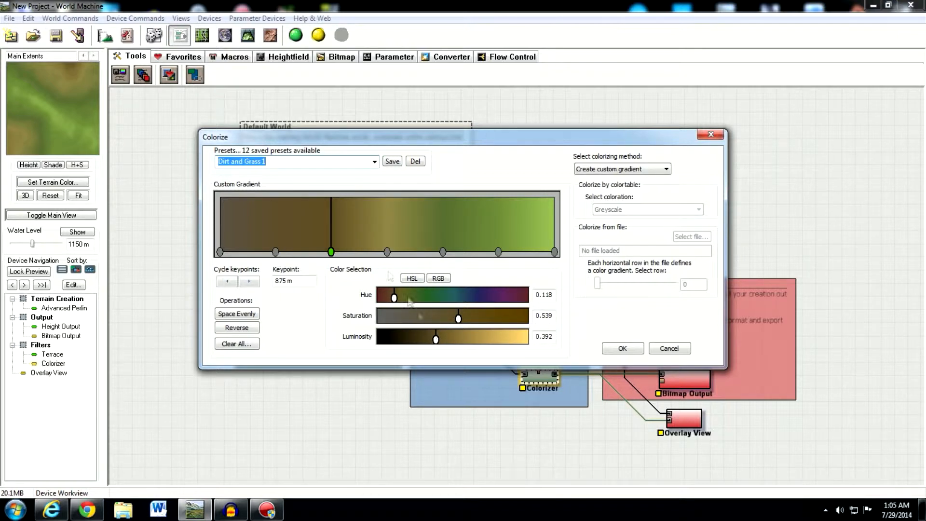
# Lower the luminosity of the 1312.5 m keypoint to roughly 0.4, comparing it with the neighbouring keypoints
pyautogui.click(387, 251)
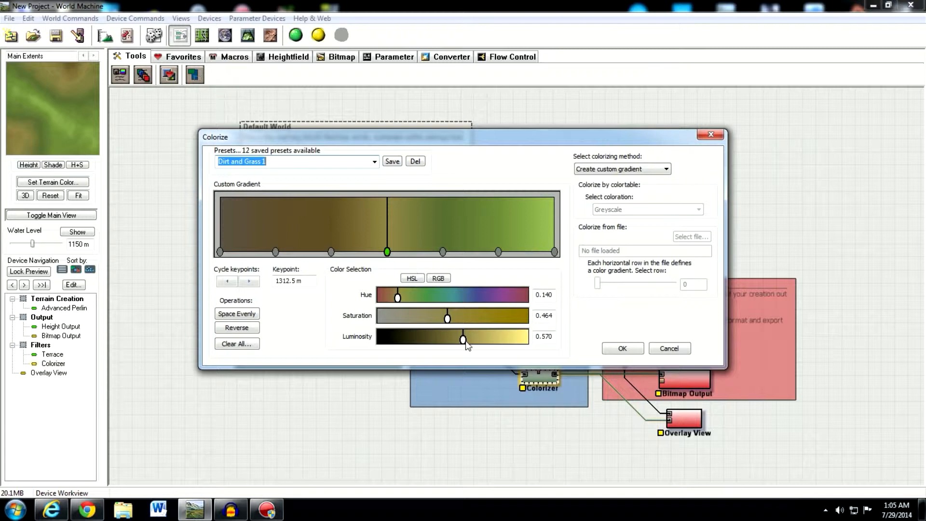
pyautogui.moveTo(462, 340); pyautogui.dragTo(439, 341)
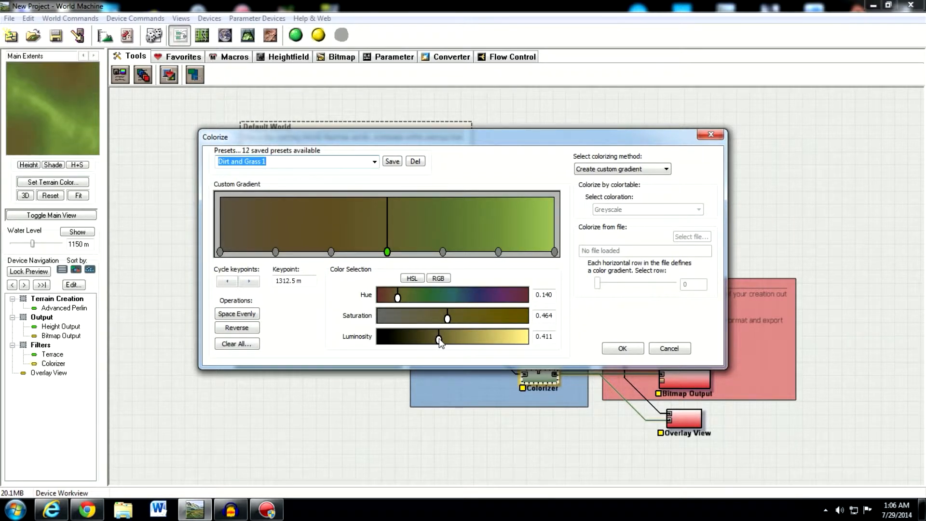
pyautogui.click(443, 251)
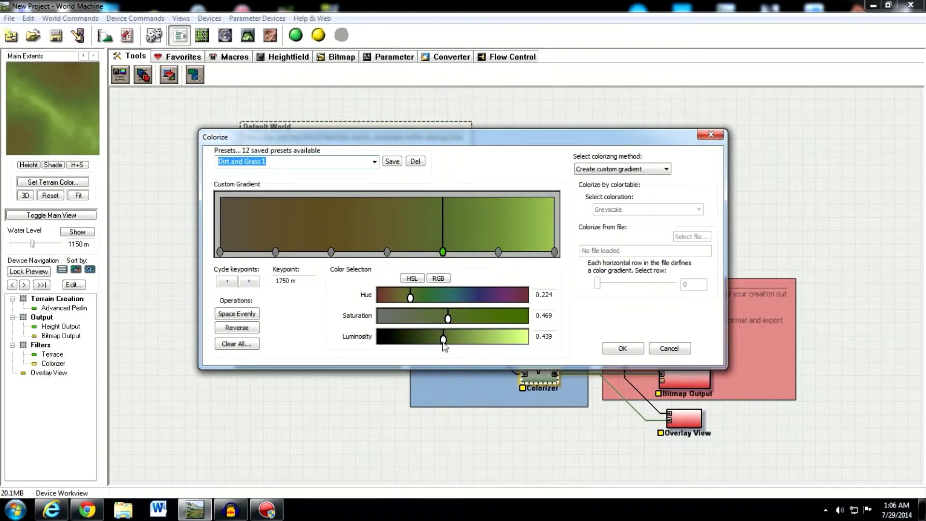
pyautogui.click(387, 251)
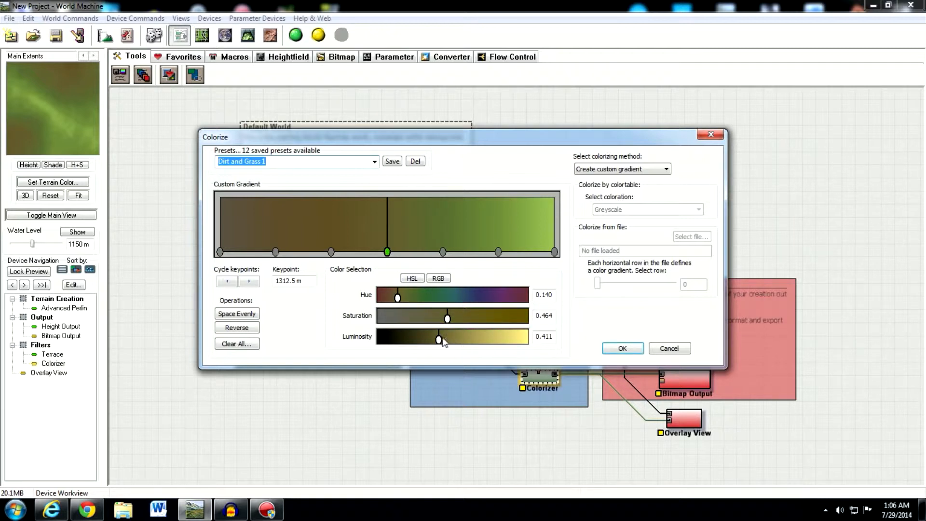
pyautogui.moveTo(440, 340); pyautogui.dragTo(434, 341)
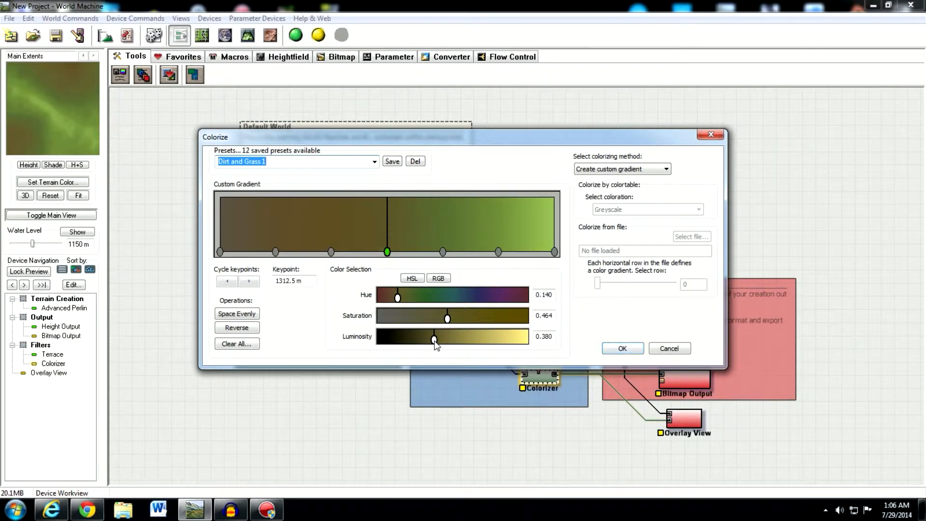
pyautogui.click(331, 251)
pyautogui.click(386, 251)
pyautogui.moveTo(434, 341); pyautogui.dragTo(440, 341)
# Lower the luminosity to about 0.342 at the 1750 m keypoint and about 0.452 at the 2187.5 m keypoint
pyautogui.click(442, 251)
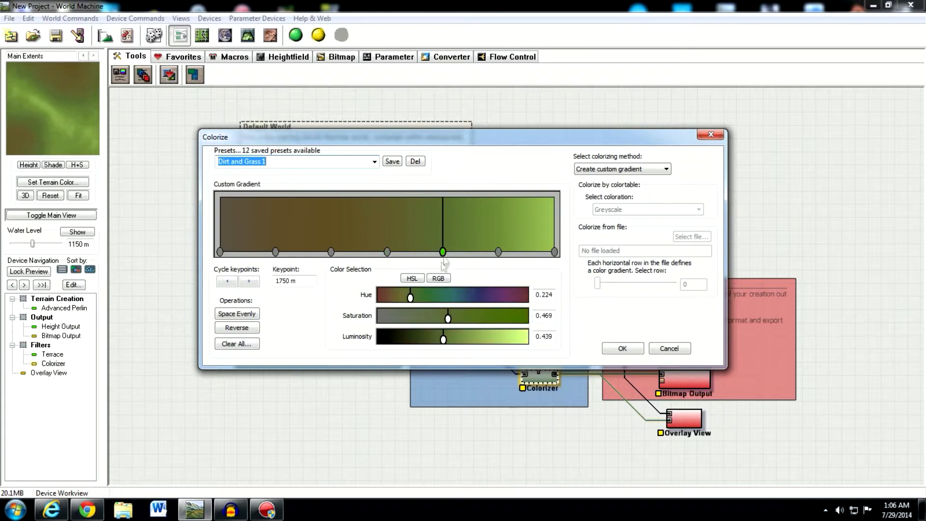
pyautogui.moveTo(443, 340); pyautogui.dragTo(429, 342)
pyautogui.click(498, 251)
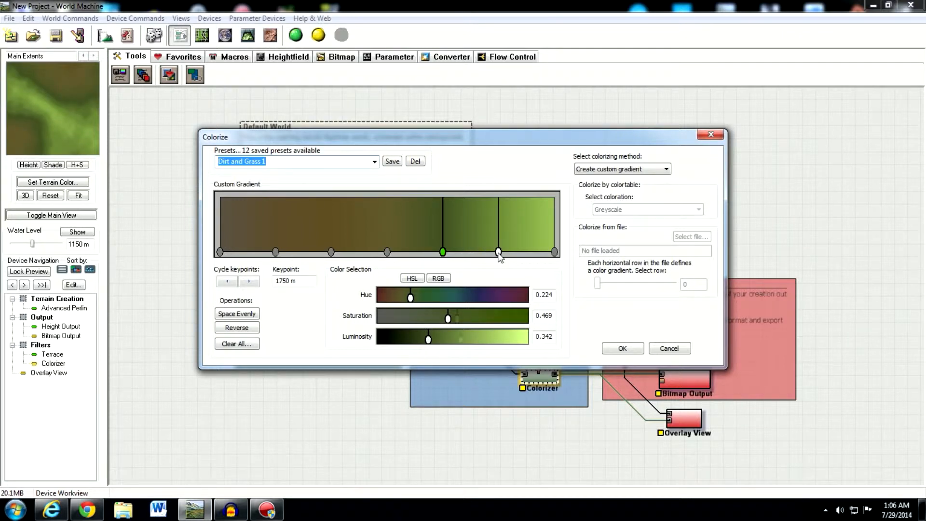
pyautogui.moveTo(461, 342); pyautogui.dragTo(446, 342)
# Lower the luminosity of the 2625 m keypoint to about 0.650 and accept the Colorizer settings
pyautogui.click(554, 252)
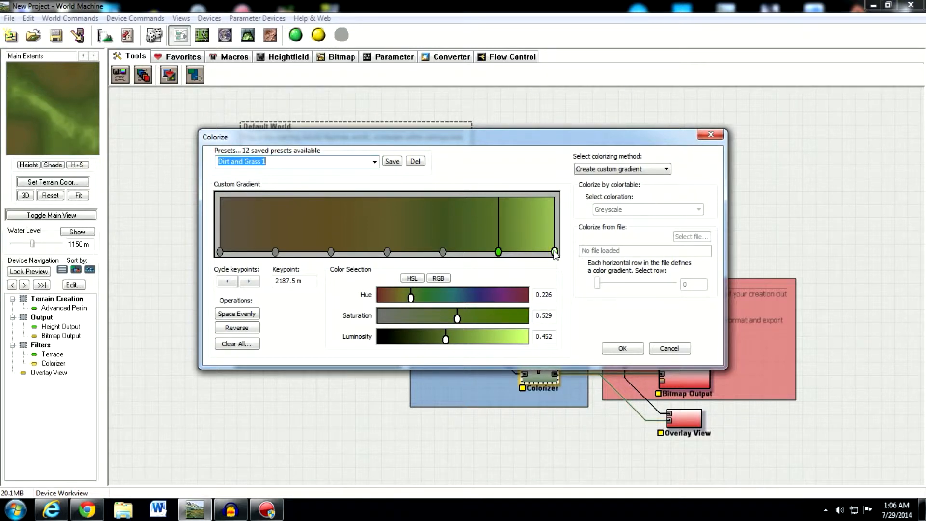
pyautogui.moveTo(490, 343); pyautogui.dragTo(488, 345)
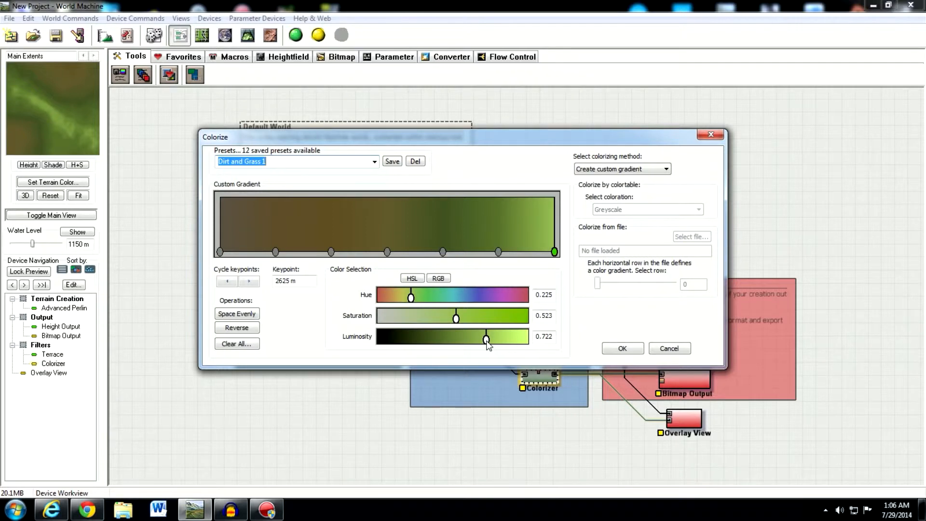
pyautogui.moveTo(486, 341); pyautogui.dragTo(476, 341)
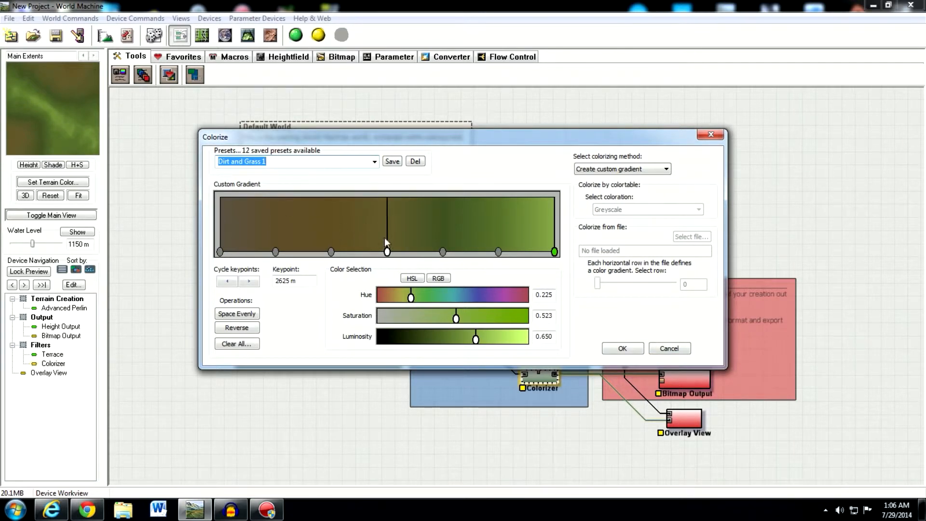
pyautogui.click(622, 348)
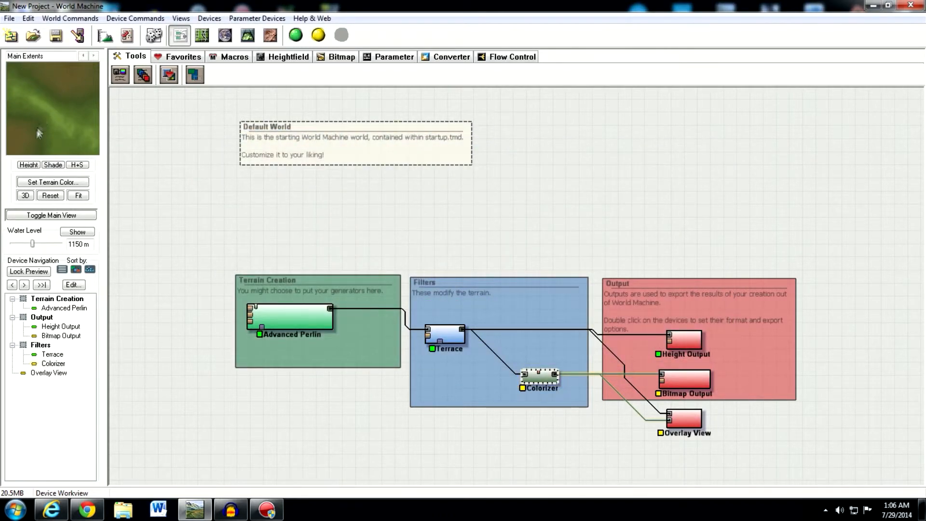
# Build the world with the Overlay View device selected and inspect the recolored terrain from another side in the 3D view
pyautogui.click(681, 429)
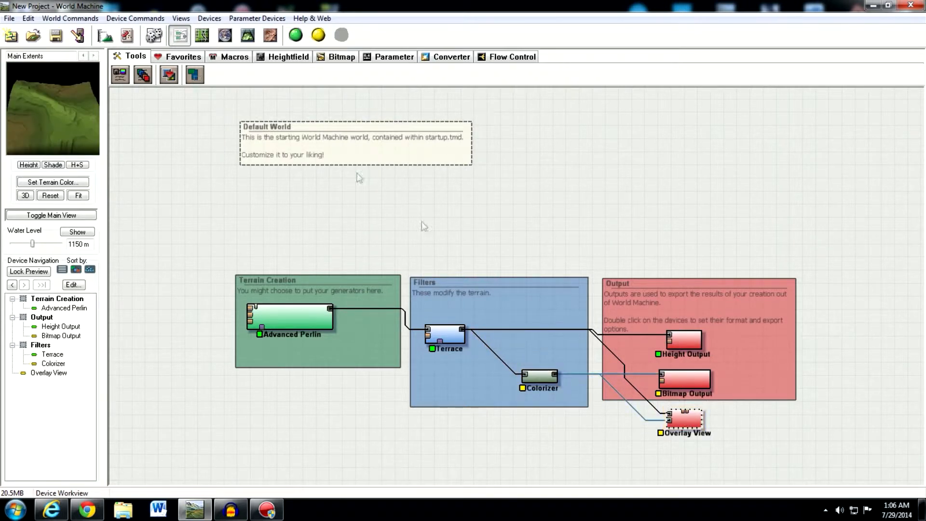
pyautogui.click(297, 35)
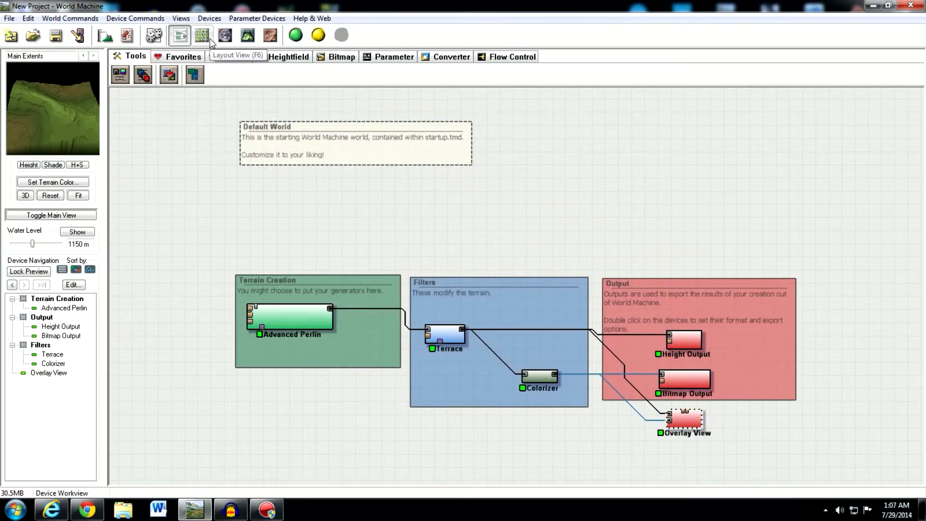
pyautogui.click(247, 35)
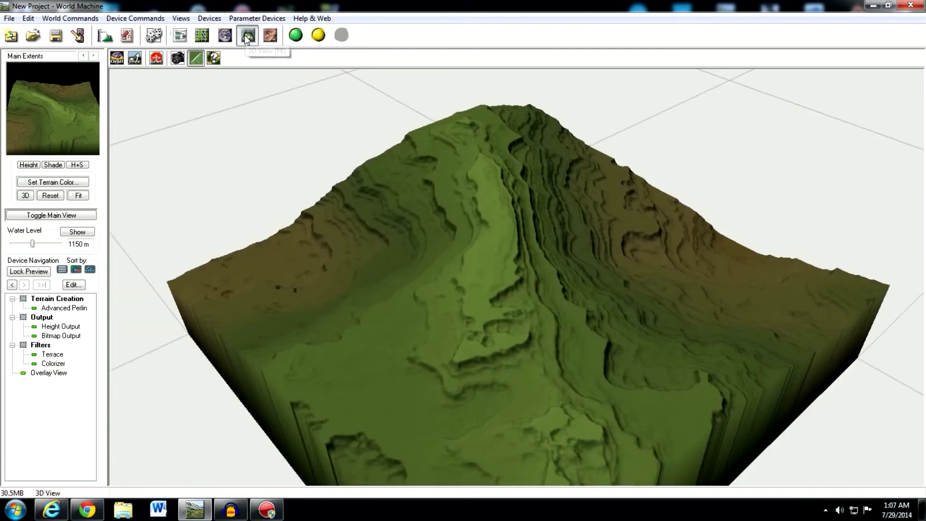
pyautogui.moveTo(532, 309); pyautogui.dragTo(363, 285)
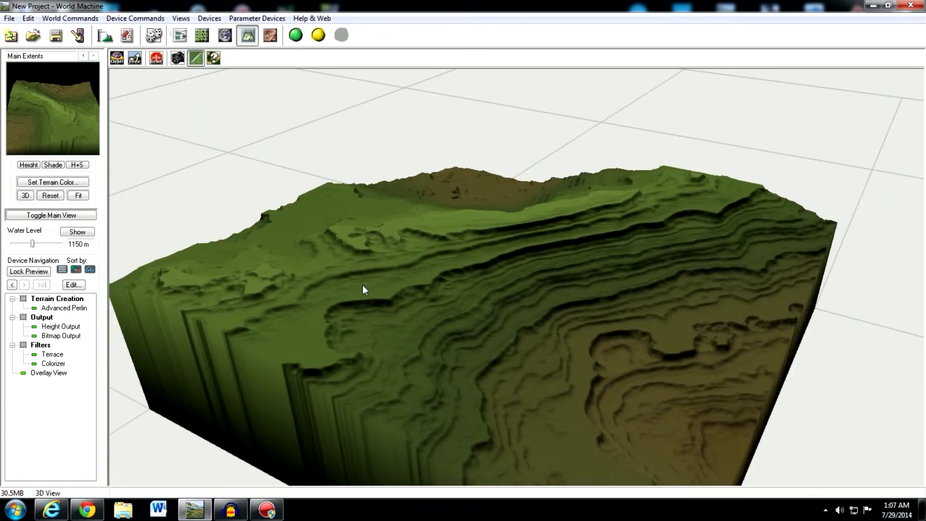
# Return to the device workview and open the Colorizer's settings
pyautogui.click(180, 35)
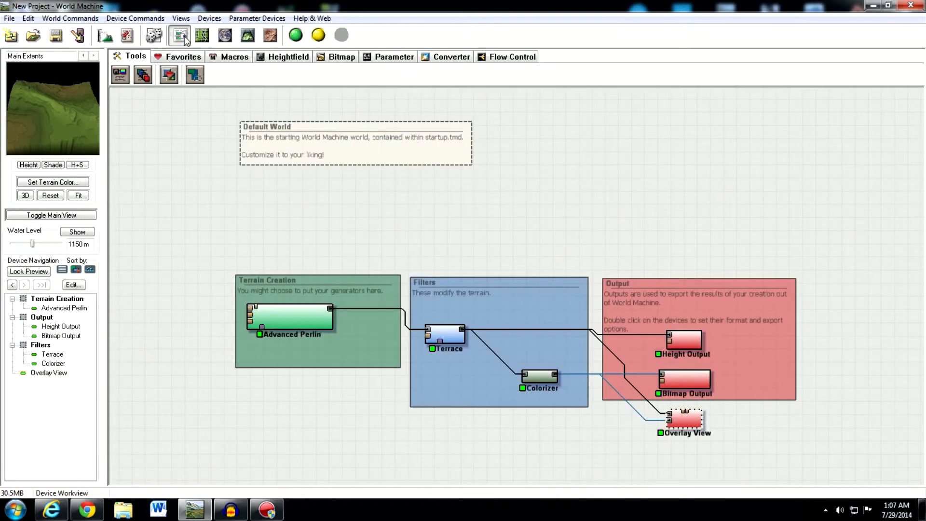
pyautogui.click(549, 376)
pyautogui.doubleClick(549, 377)
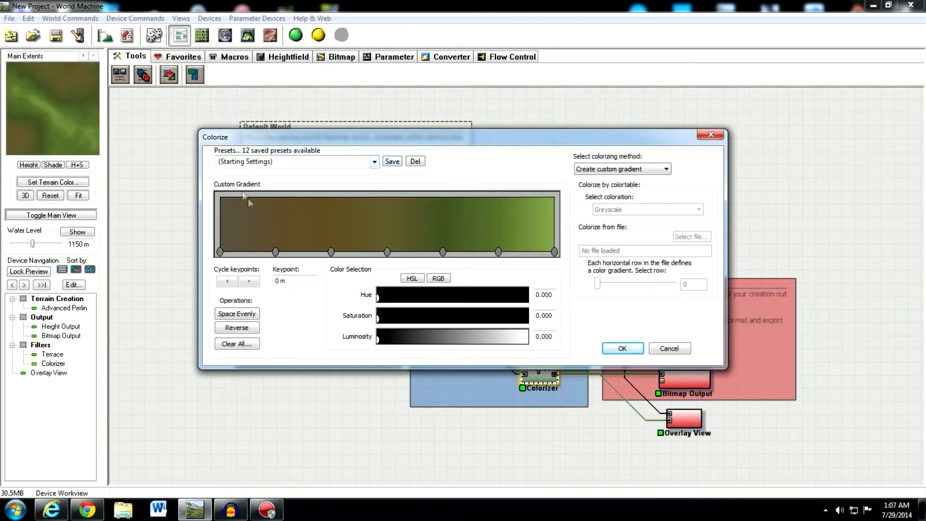
# Try shifting the gradient's 0 m keypoint towards green with hue 0.316 and saturation 0.278
pyautogui.click(220, 251)
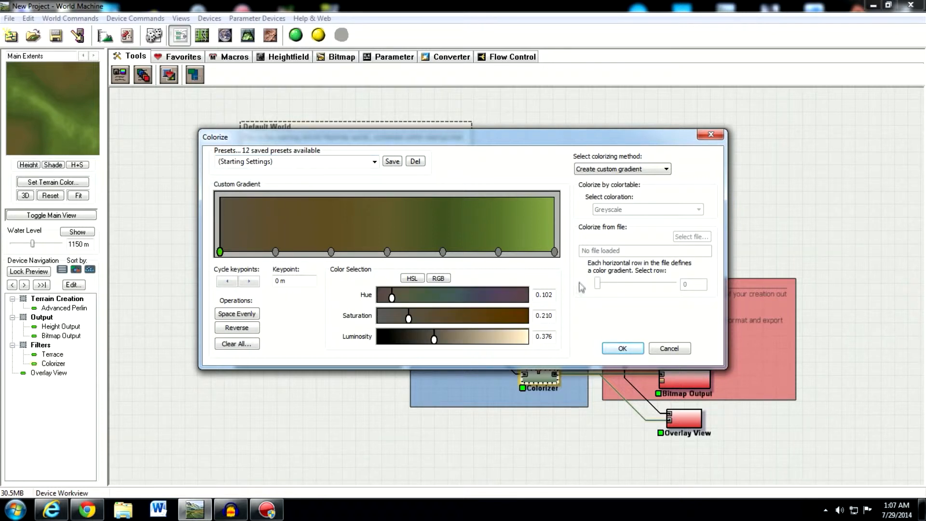
pyautogui.moveTo(419, 325)
pyautogui.mouseDown()
pyautogui.moveTo(473, 322)
pyautogui.moveTo(421, 326)
pyautogui.mouseUp()
pyautogui.moveTo(392, 299); pyautogui.dragTo(425, 301)
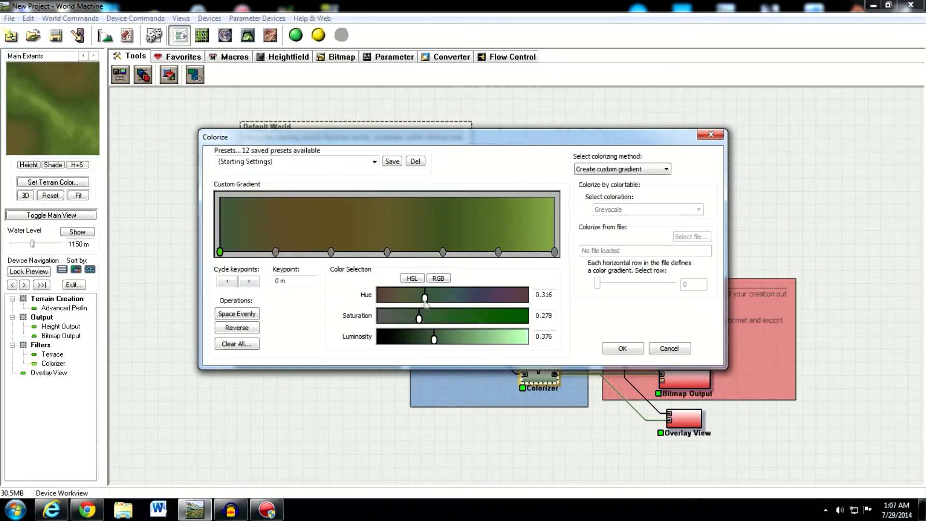
# Load the Classic Mountains preset into the Colorizer's gradient and accept the settings
pyautogui.click(374, 162)
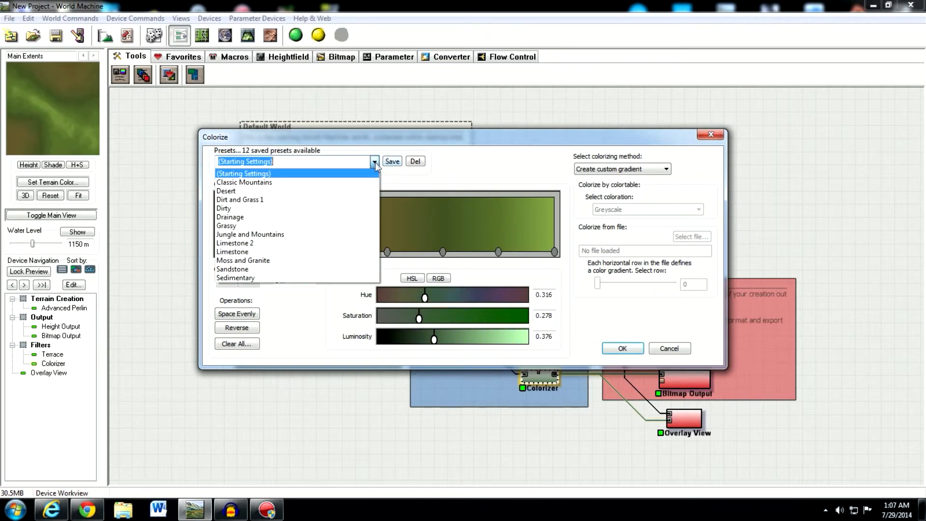
pyautogui.click(313, 183)
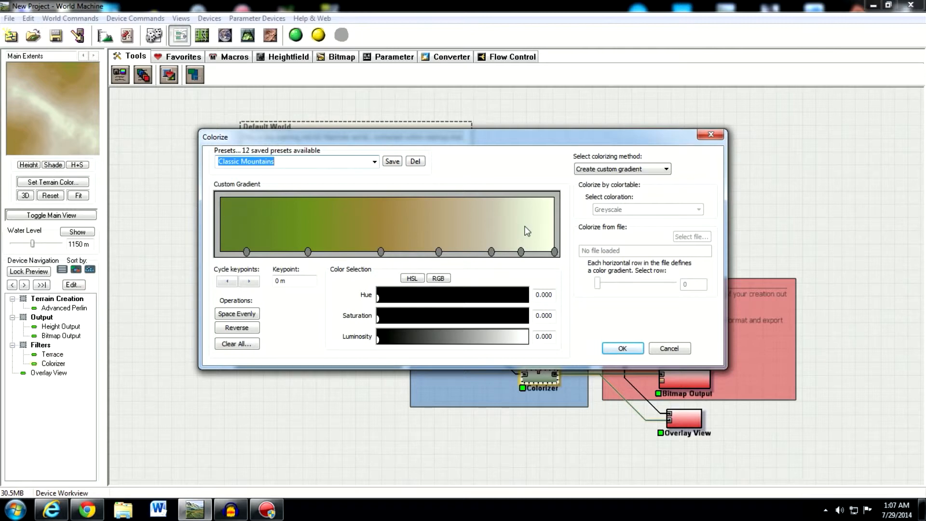
pyautogui.click(622, 348)
# Build the world with the Overlay View device selected and inspect the Classic Mountains coloring in the 3D view
pyautogui.click(685, 418)
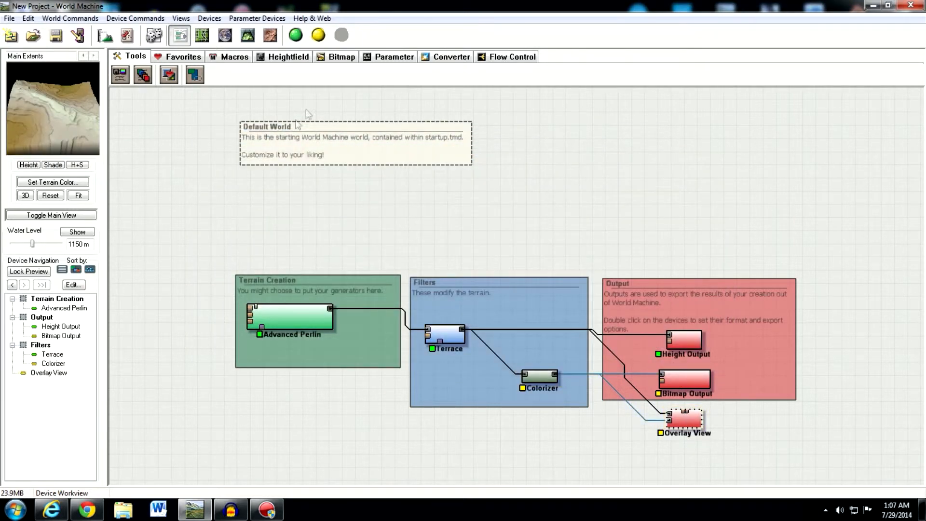
pyautogui.click(295, 35)
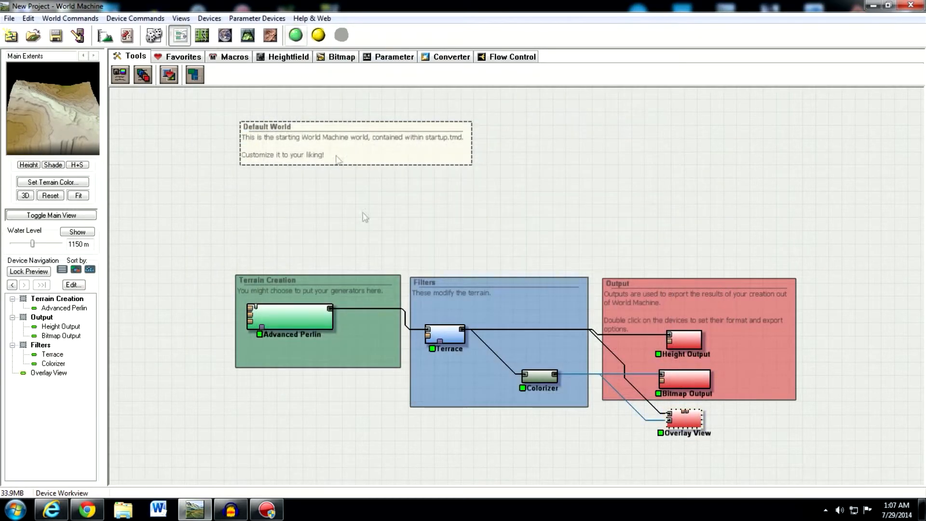
pyautogui.click(248, 39)
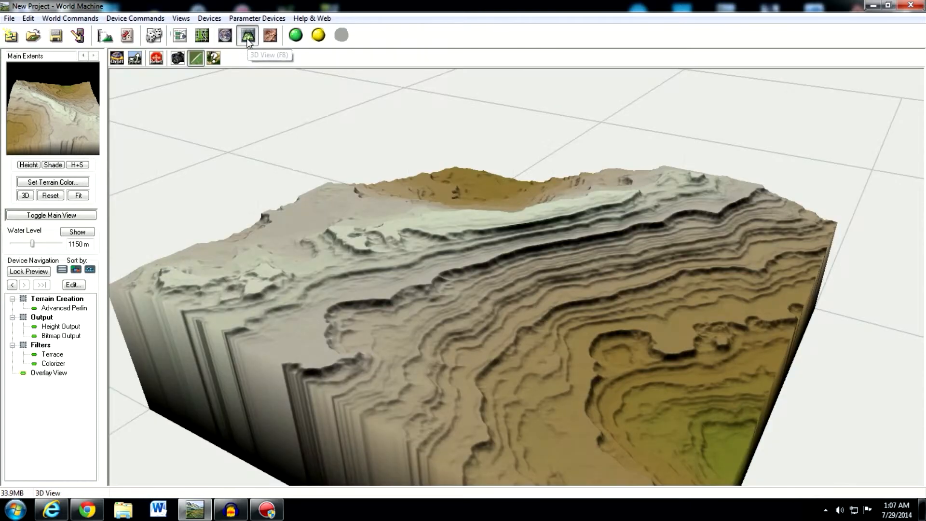
pyautogui.moveTo(574, 316); pyautogui.dragTo(401, 303)
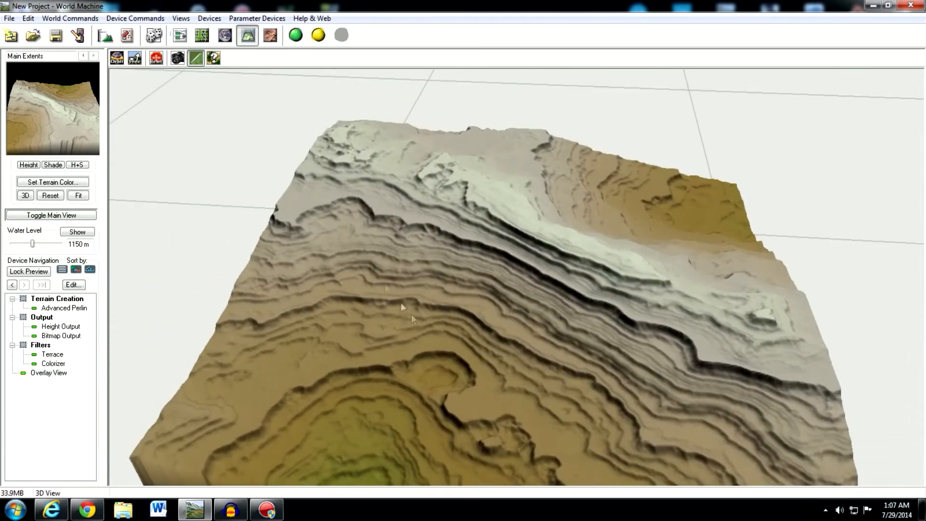
# Reload Classic Mountains in the Colorizer, darken its gradient keypoints, setting the 2625 m keypoint's luminosity to 0.859, and accept the settings
pyautogui.click(186, 30)
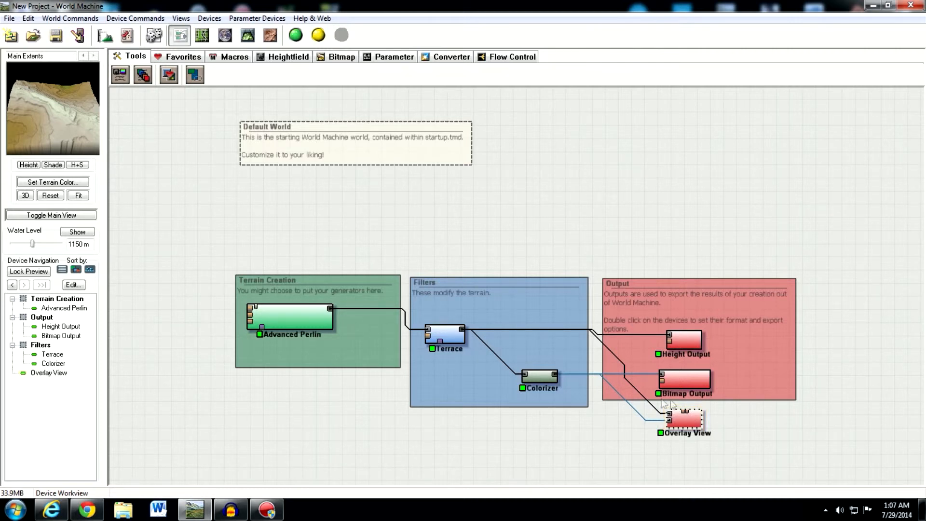
pyautogui.doubleClick(543, 377)
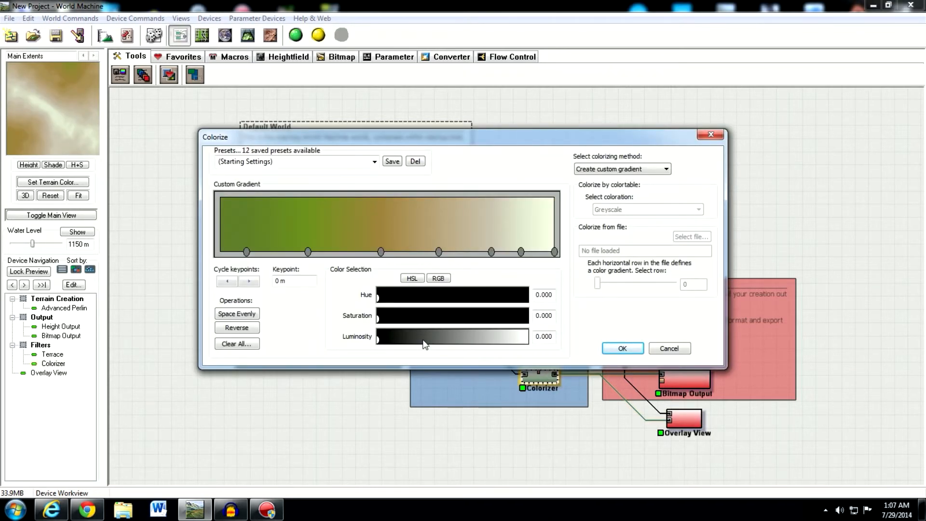
pyautogui.click(374, 162)
pyautogui.click(299, 188)
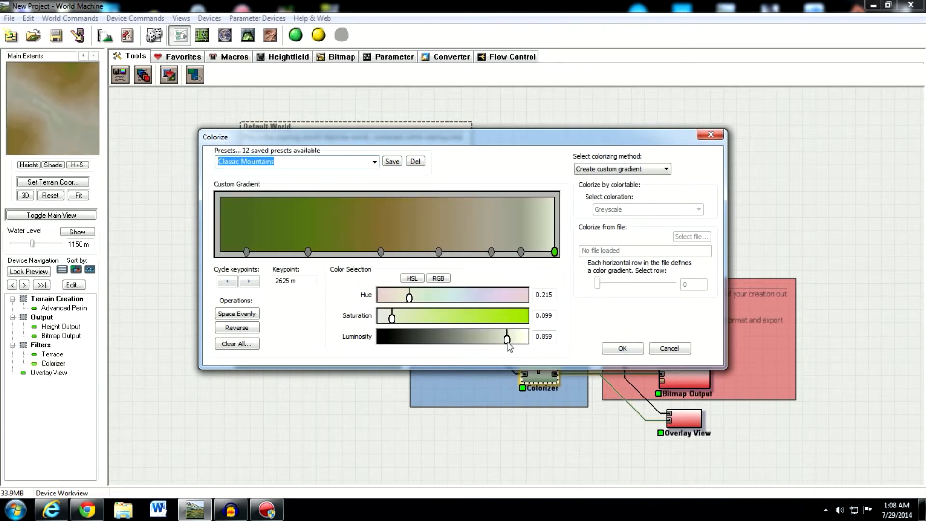
pyautogui.click(623, 348)
# Rebuild the world, preview the Overlay View device in 3D and inspect the darkened terrain from several sides
pyautogui.click(296, 34)
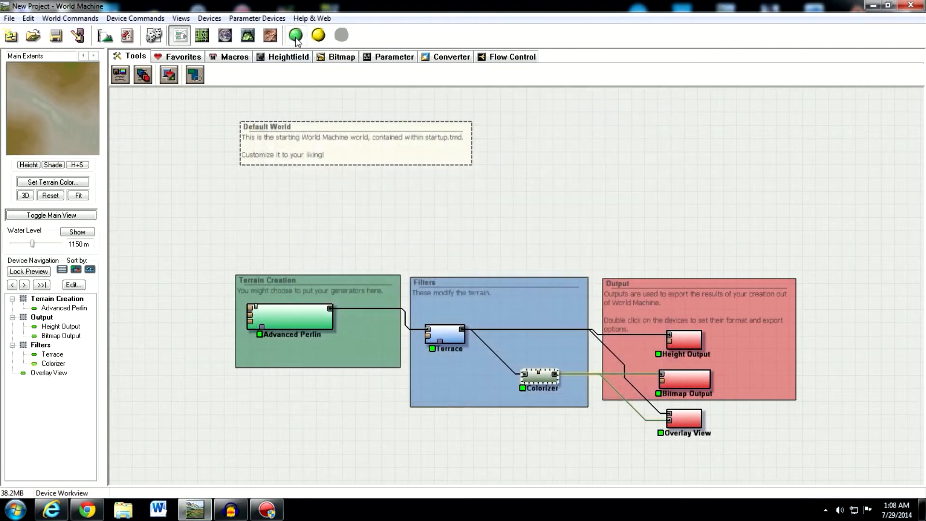
pyautogui.click(247, 35)
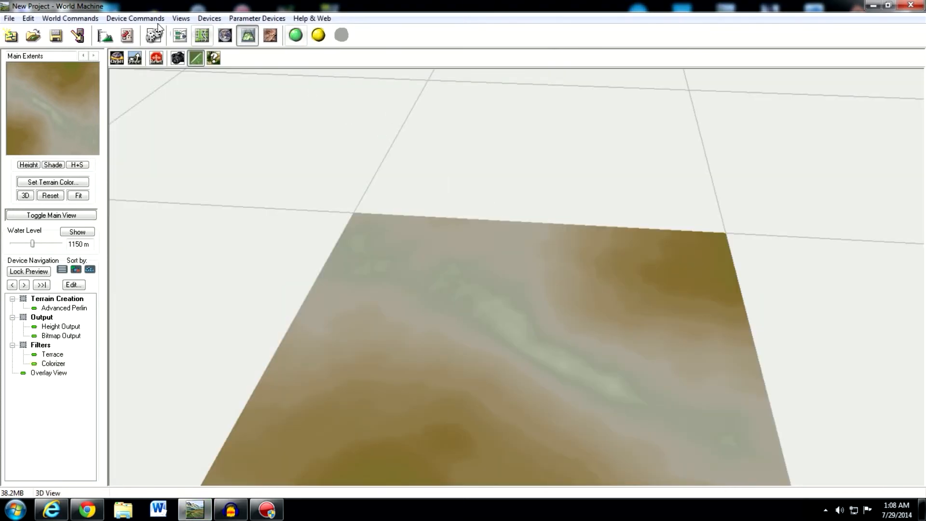
pyautogui.click(180, 35)
pyautogui.click(685, 419)
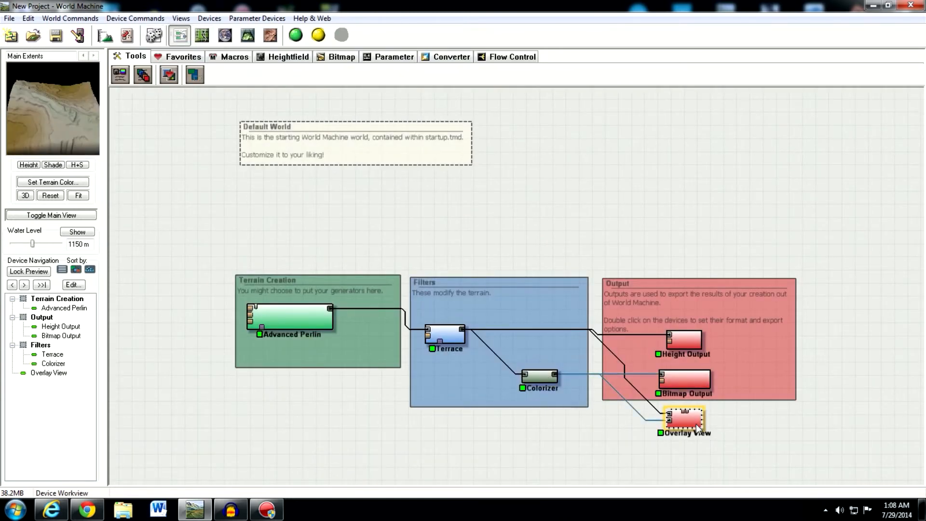
pyautogui.click(247, 34)
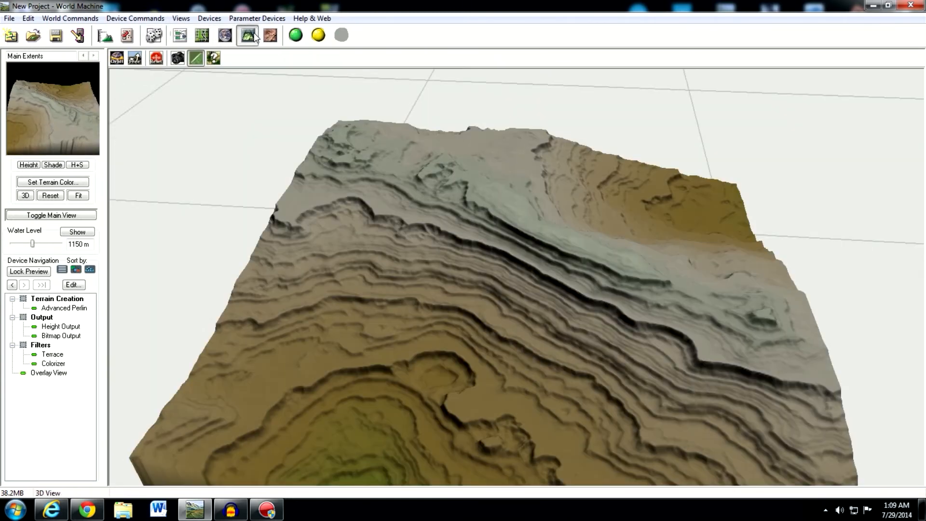
pyautogui.moveTo(535, 285)
pyautogui.mouseDown()
pyautogui.moveTo(349, 209)
pyautogui.moveTo(291, 278)
pyautogui.moveTo(520, 328)
pyautogui.moveTo(640, 306)
pyautogui.moveTo(523, 284)
pyautogui.mouseUp()
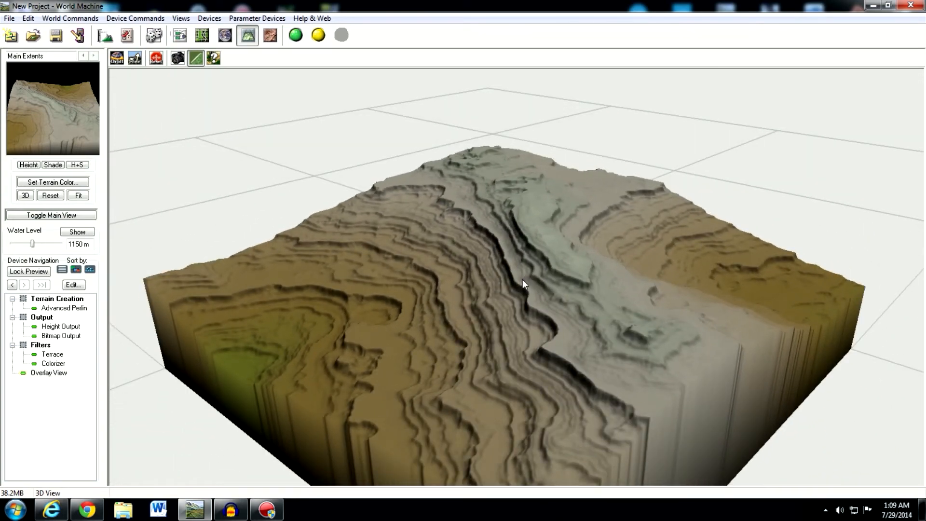
pyautogui.moveTo(522, 279); pyautogui.dragTo(549, 285)
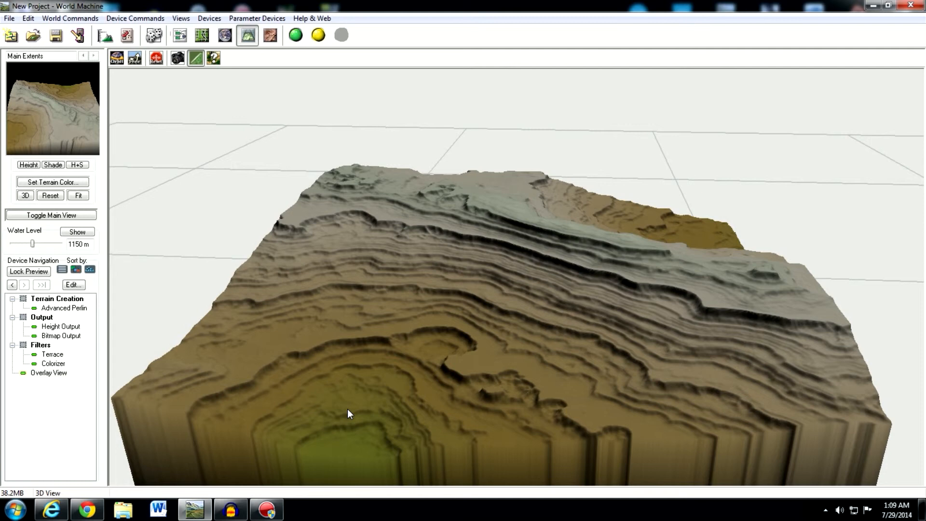
pyautogui.moveTo(726, 284); pyautogui.dragTo(575, 300)
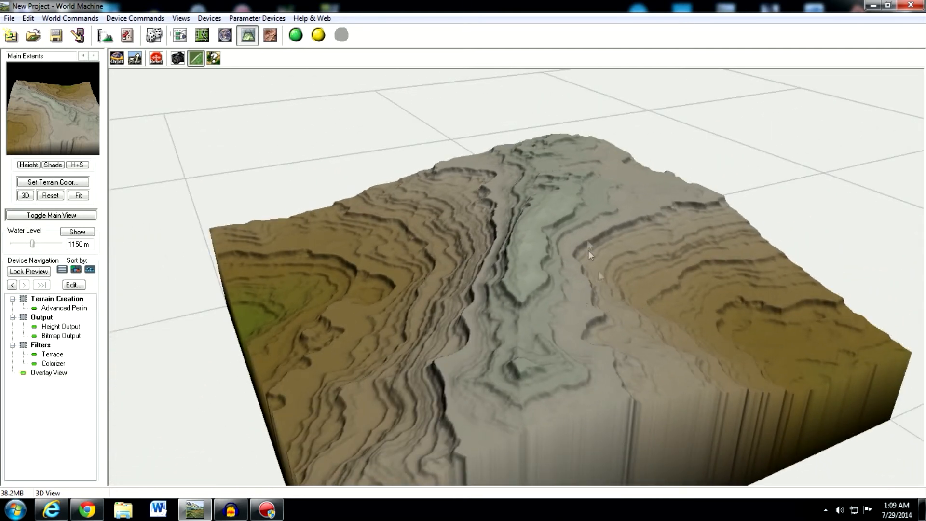